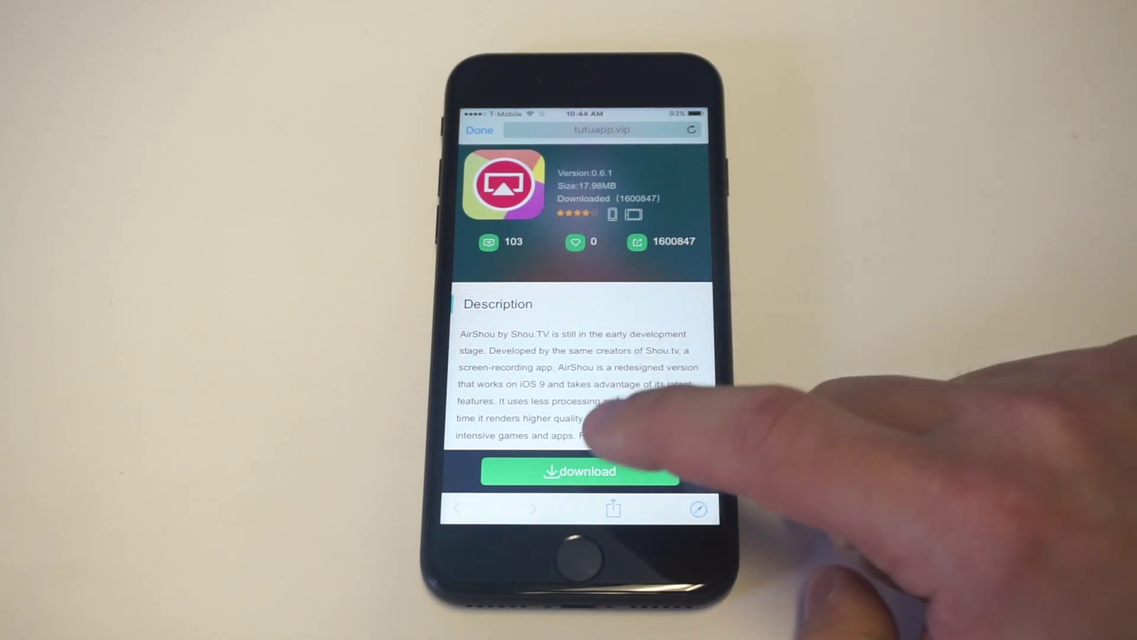
Download and install AirShou from Safari, then launch its new home-screen icon.
click(577, 471)
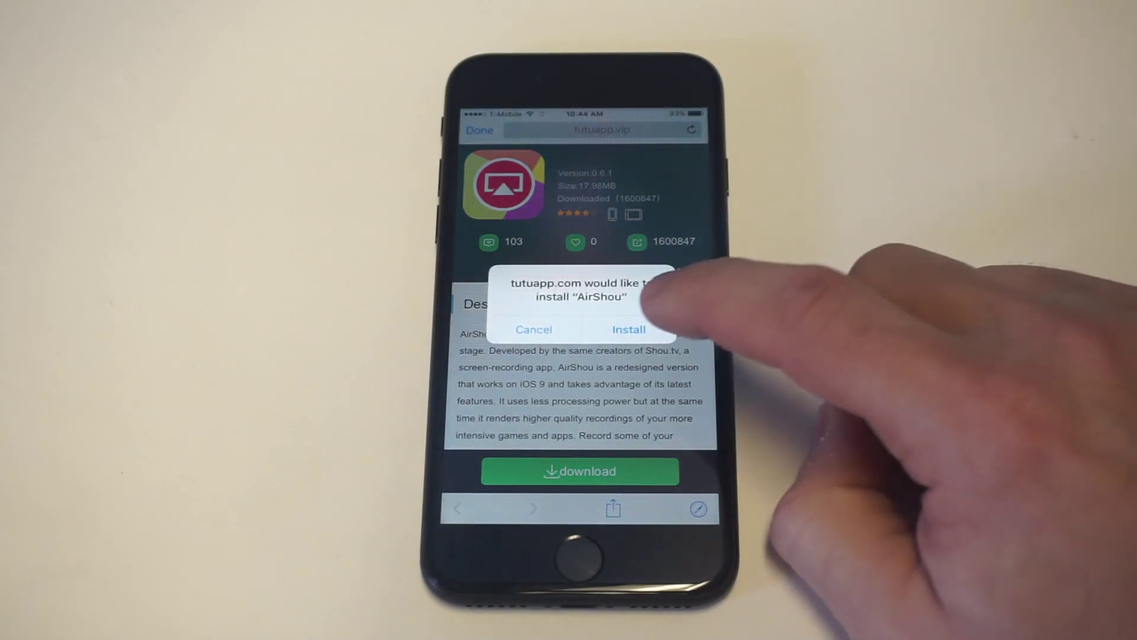
click(628, 328)
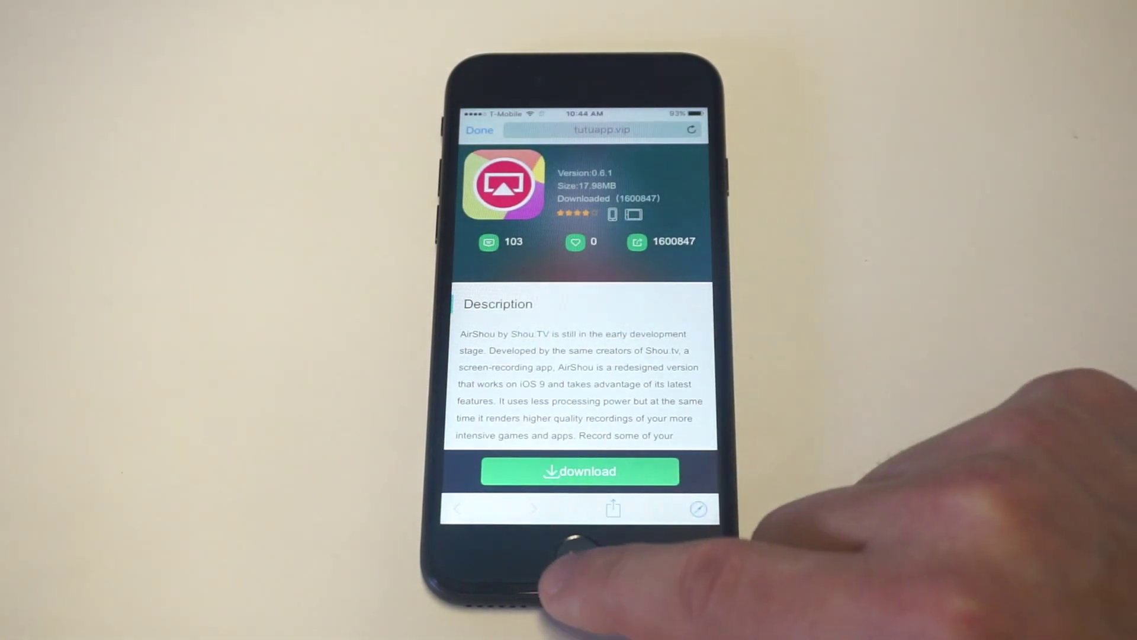
click(582, 558)
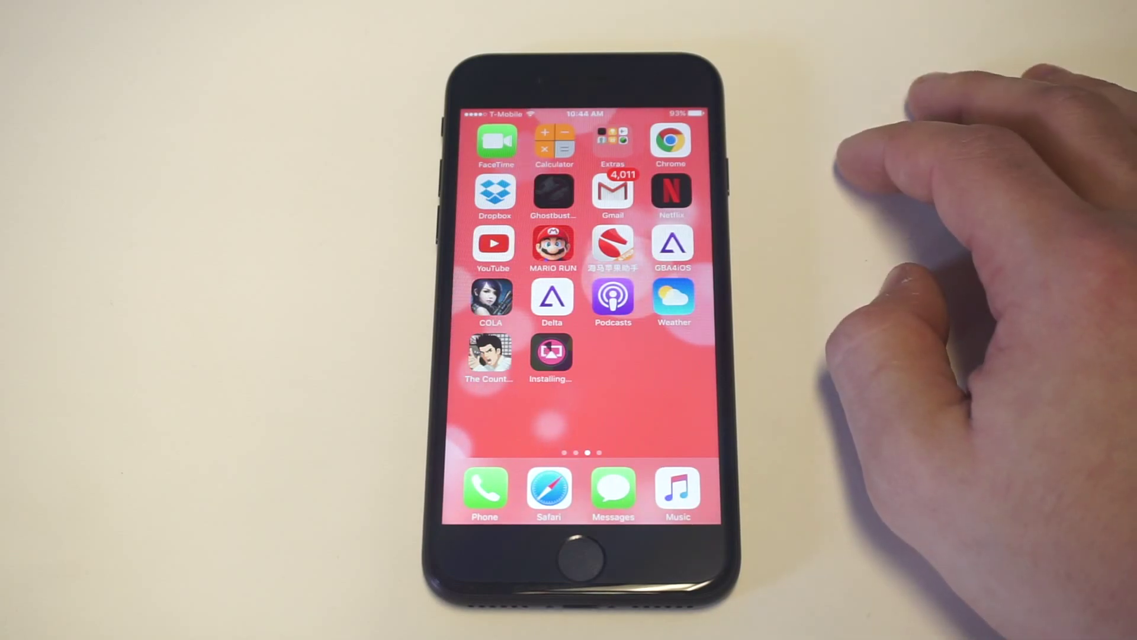
click(551, 351)
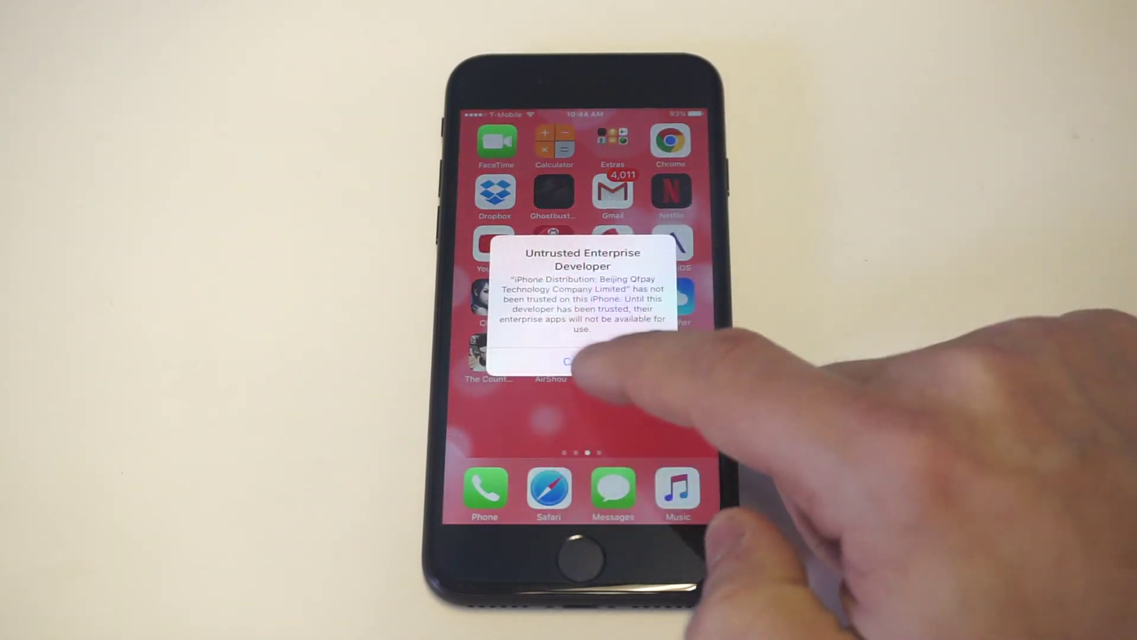
Trust the Beijing Qfpay Technology developer under Profiles & Device Management, then return Home.
click(583, 359)
drag(675, 266, 498, 267)
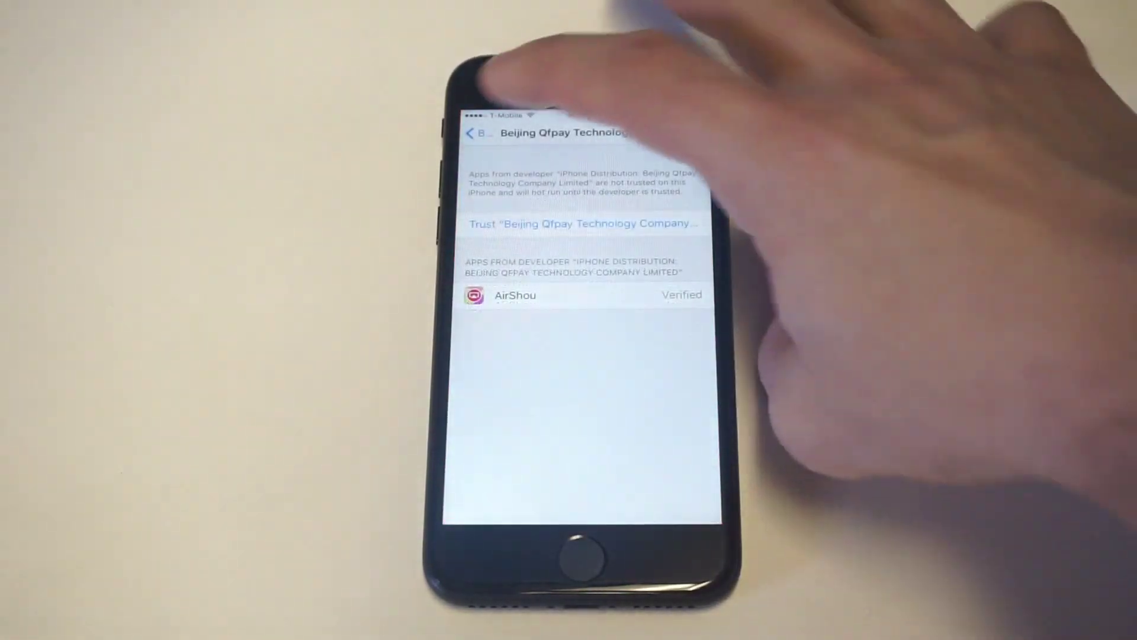
click(469, 133)
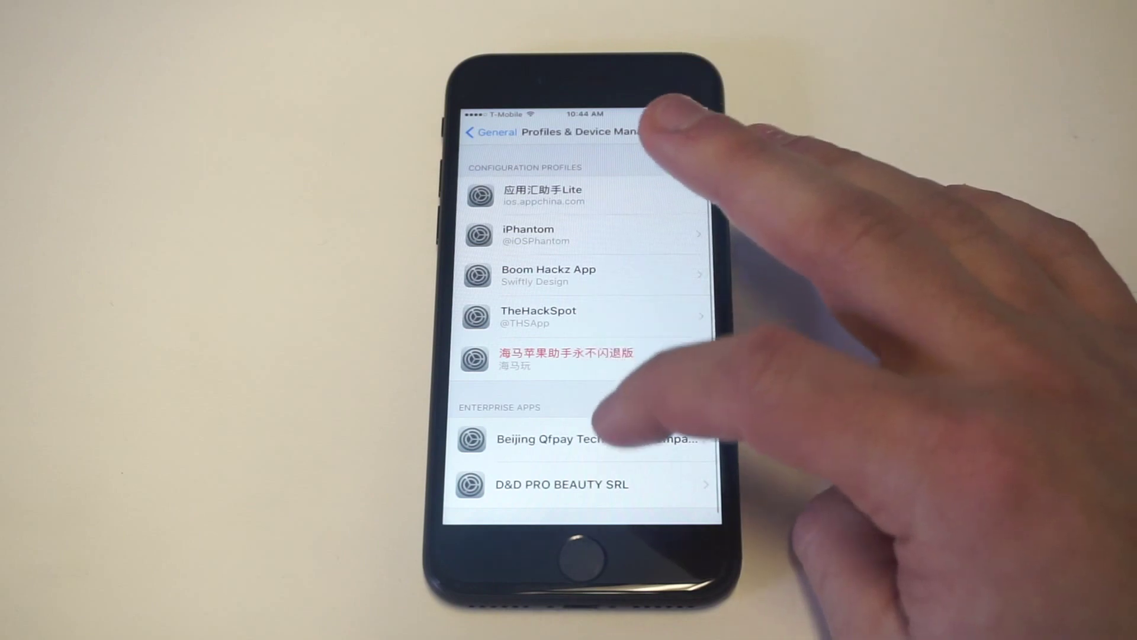
click(577, 437)
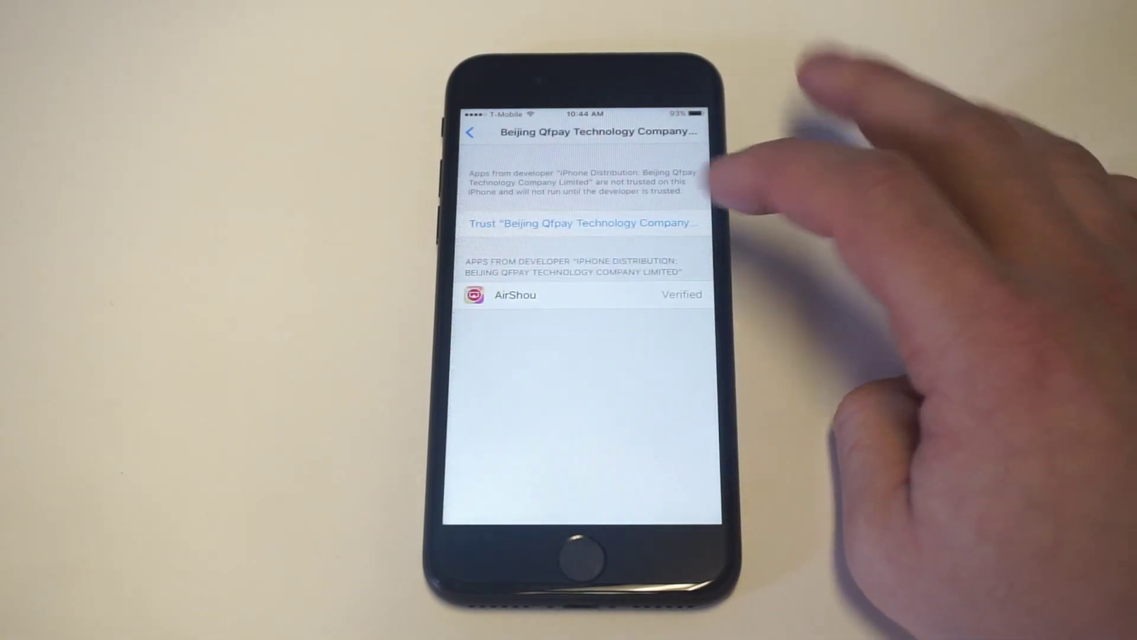
click(582, 223)
click(629, 364)
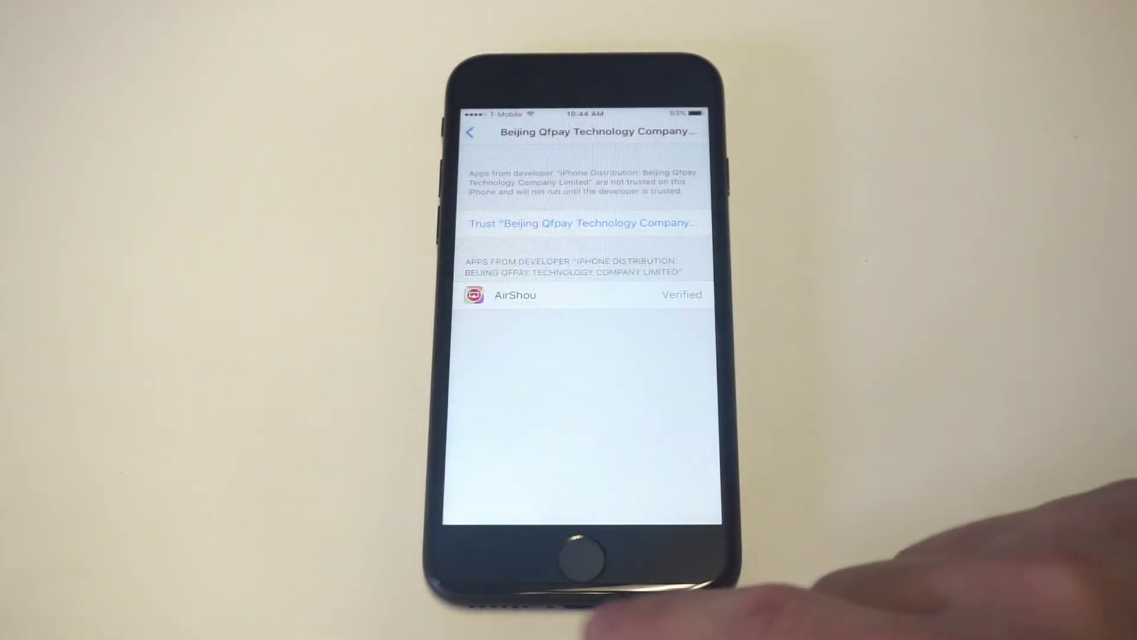
click(581, 558)
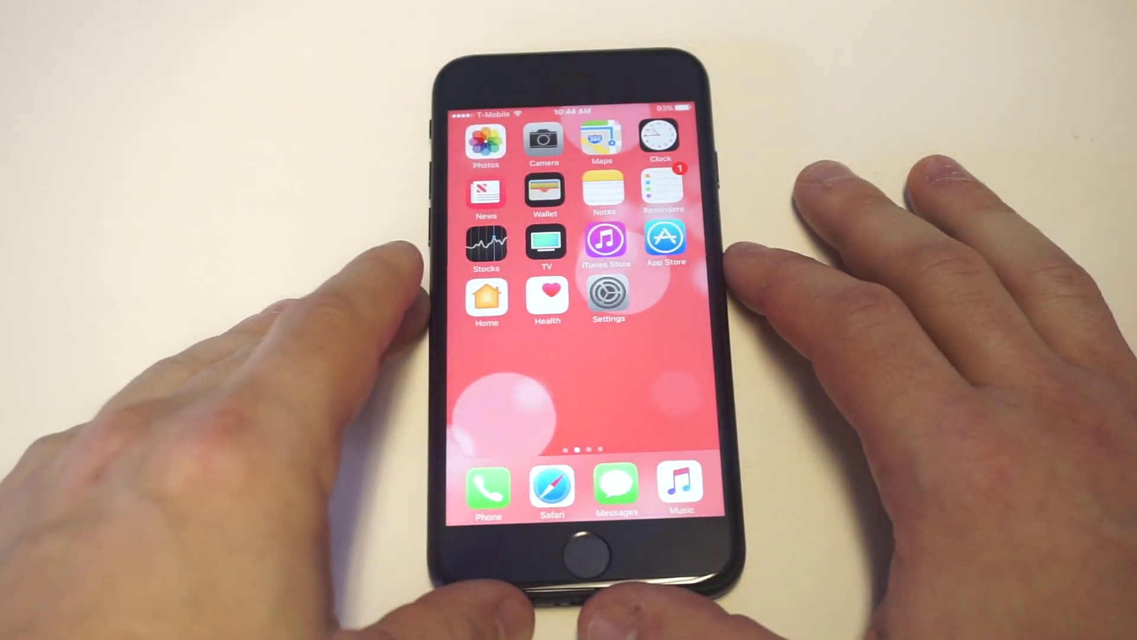
Launch AirShou, clear its notification, agreement and follow-us prompts, and open Record setup.
drag(498, 267, 267, 267)
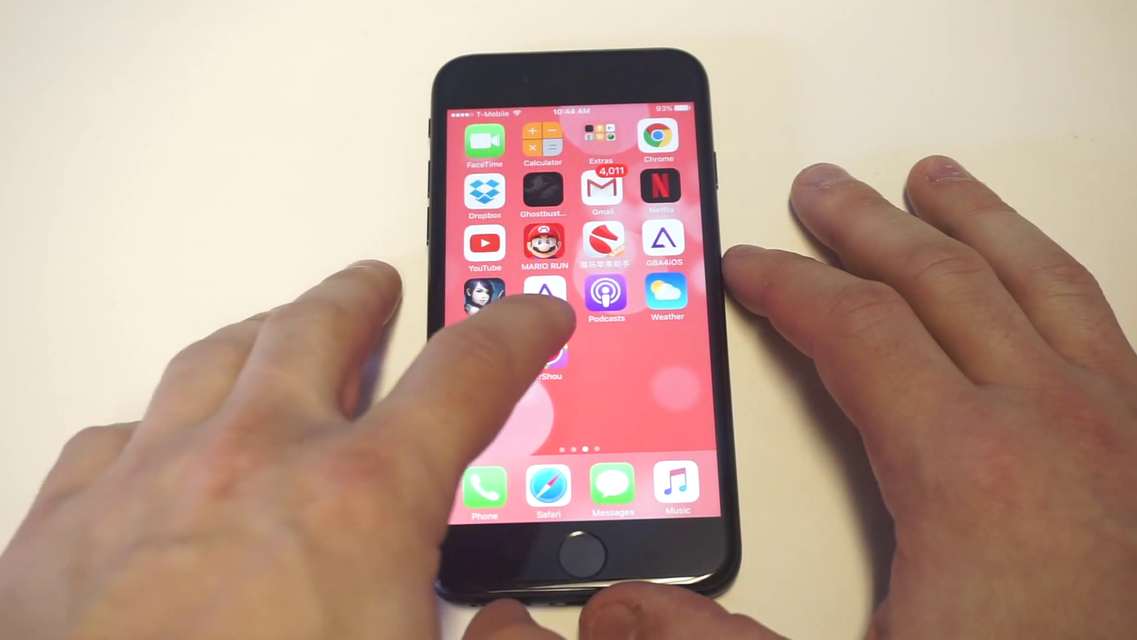
click(544, 289)
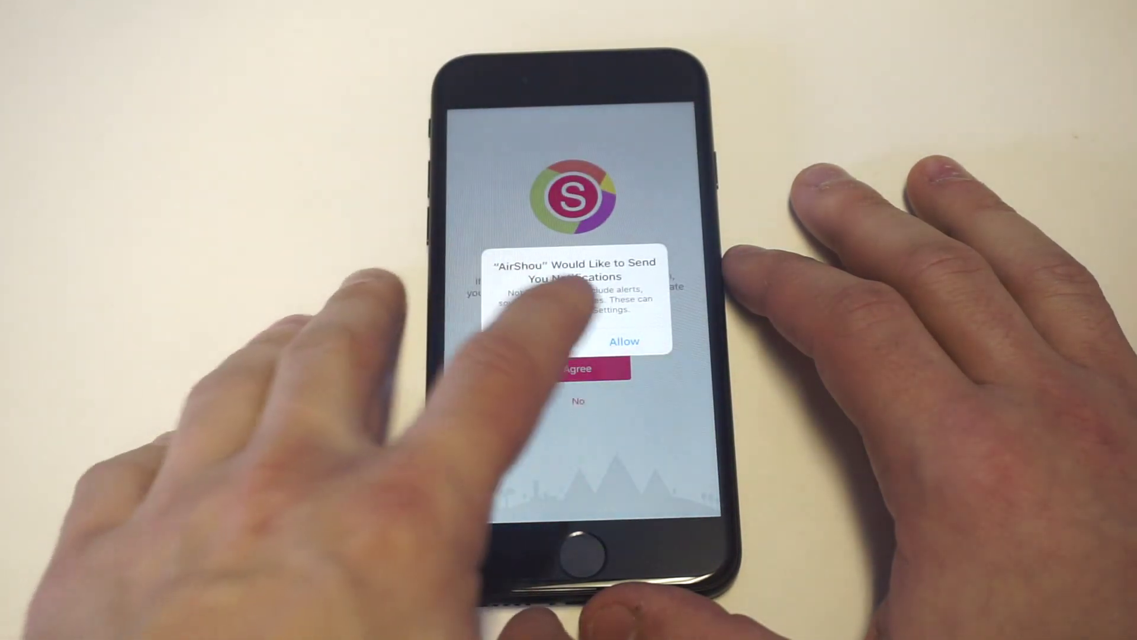
click(533, 341)
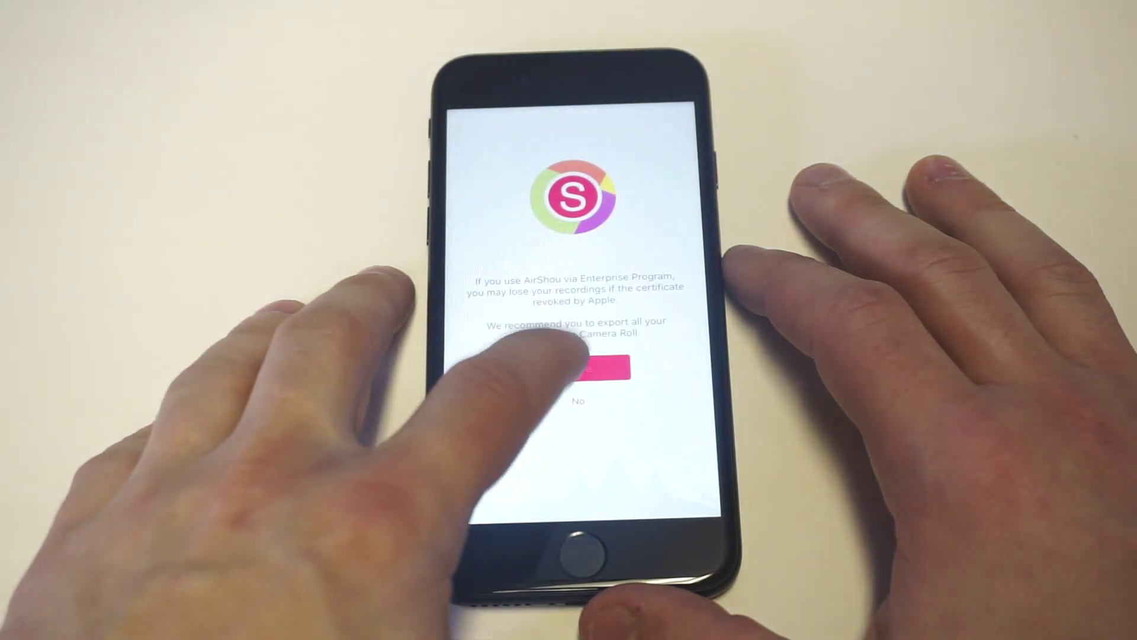
click(586, 366)
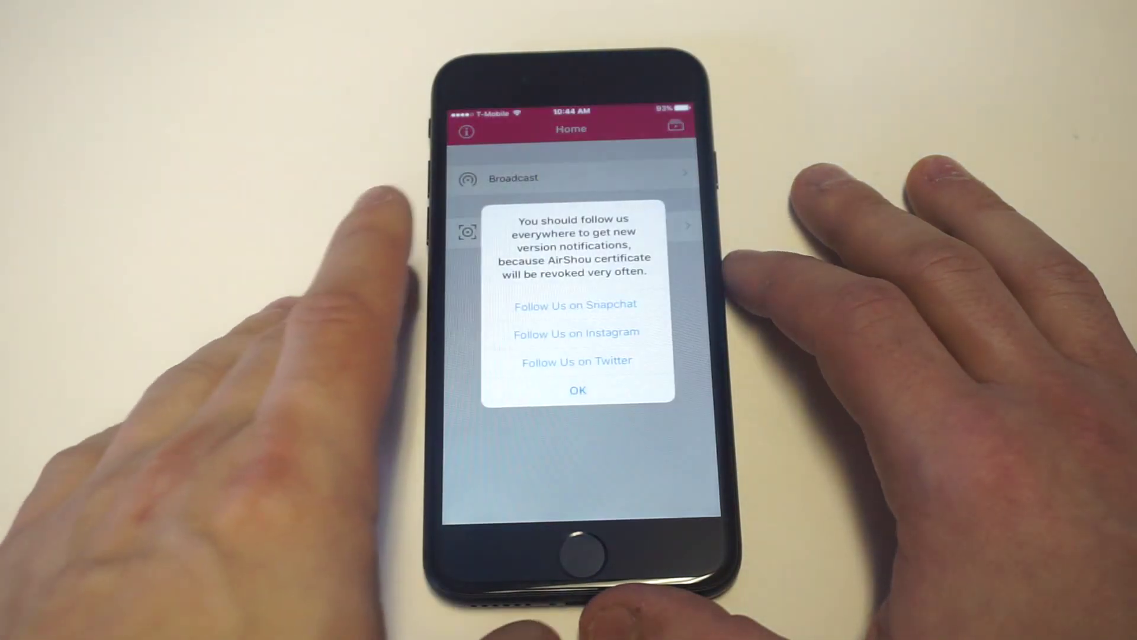
click(579, 394)
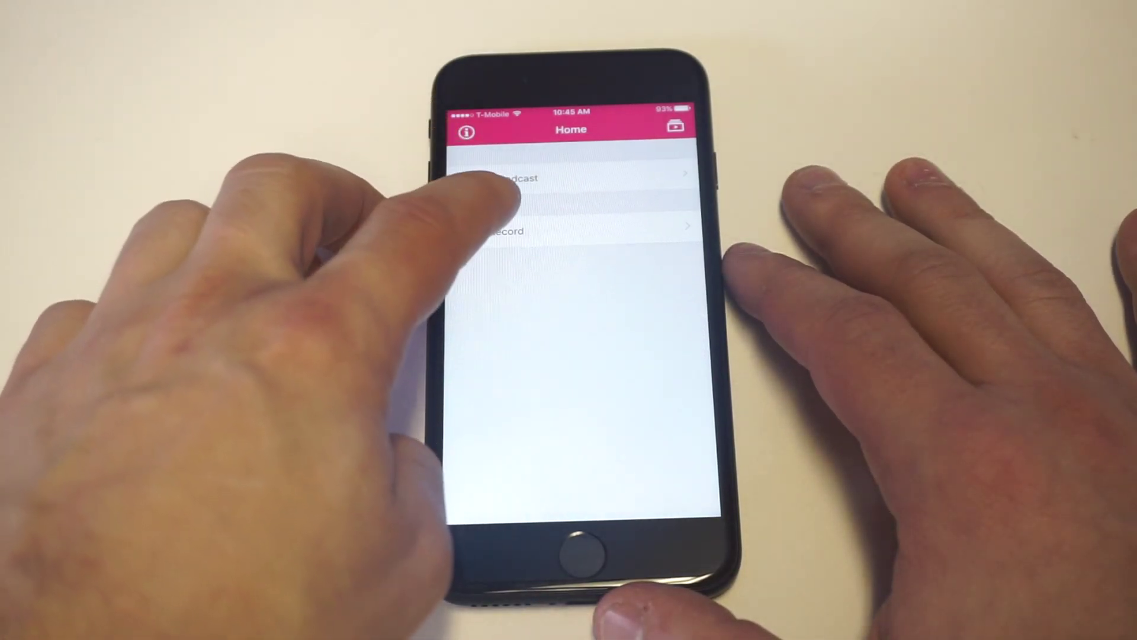
click(533, 231)
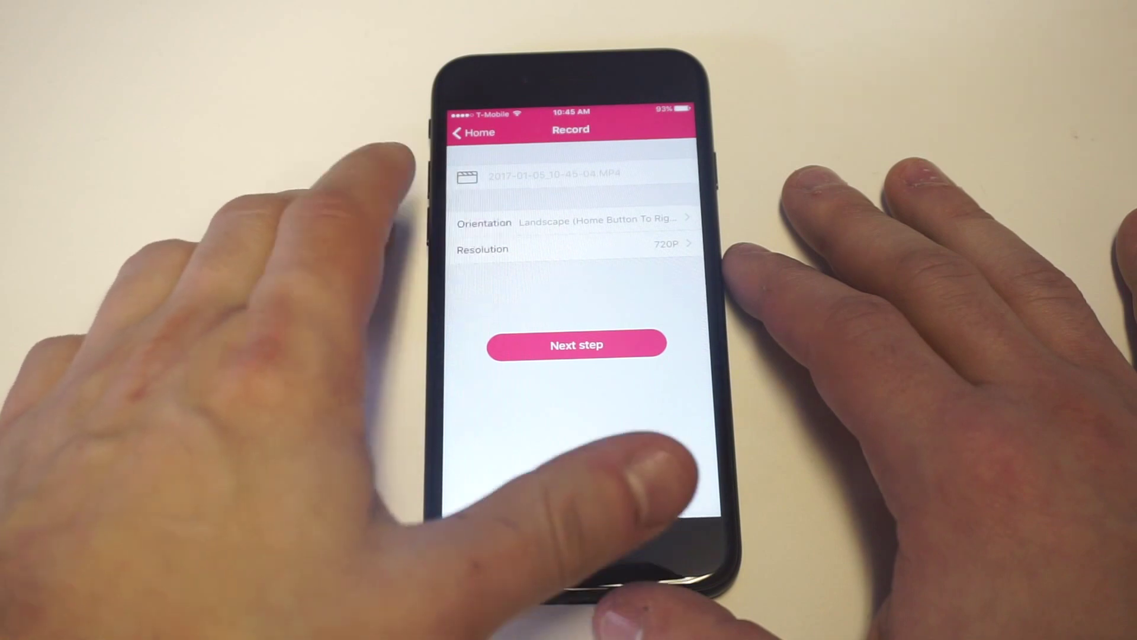
Configure the recording as Portrait orientation at 1080P with the file name test.
click(498, 244)
click(498, 253)
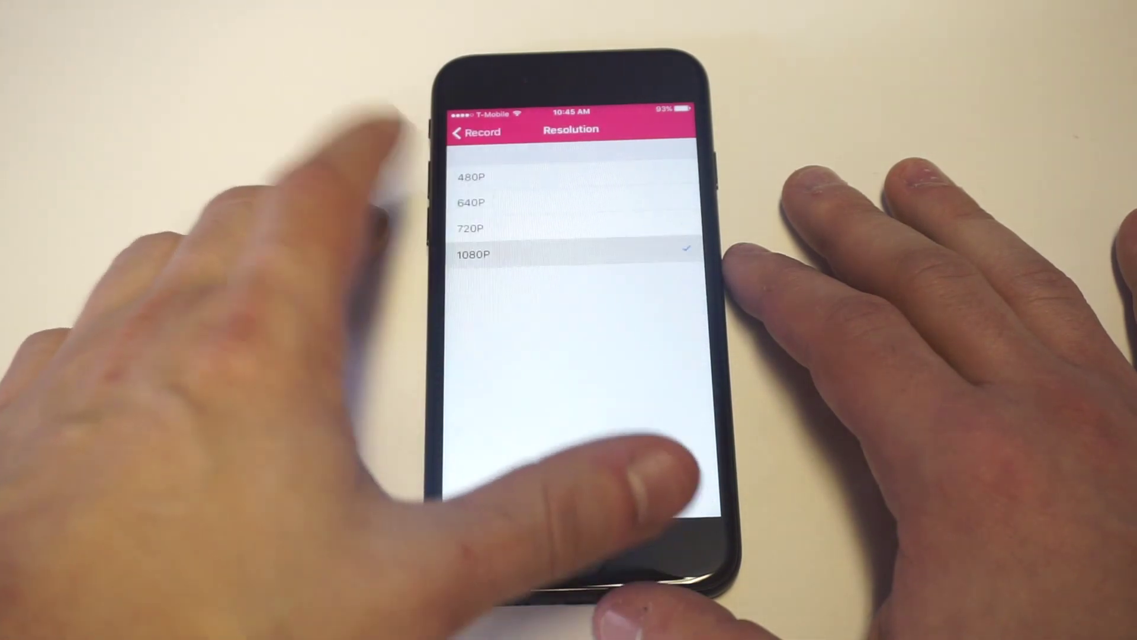
click(497, 222)
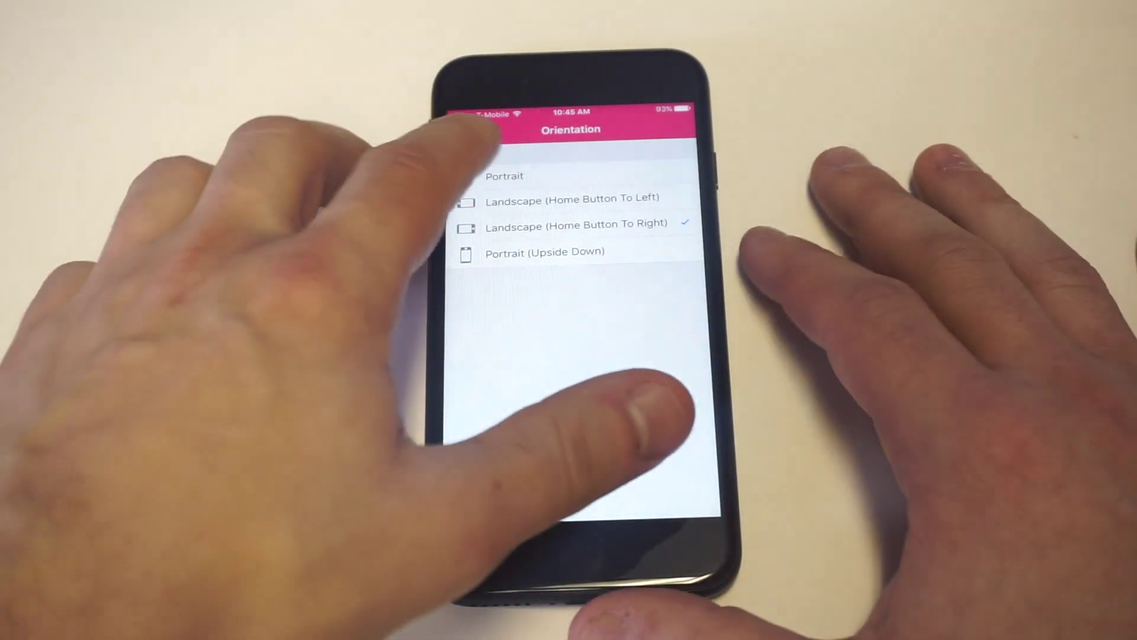
click(515, 175)
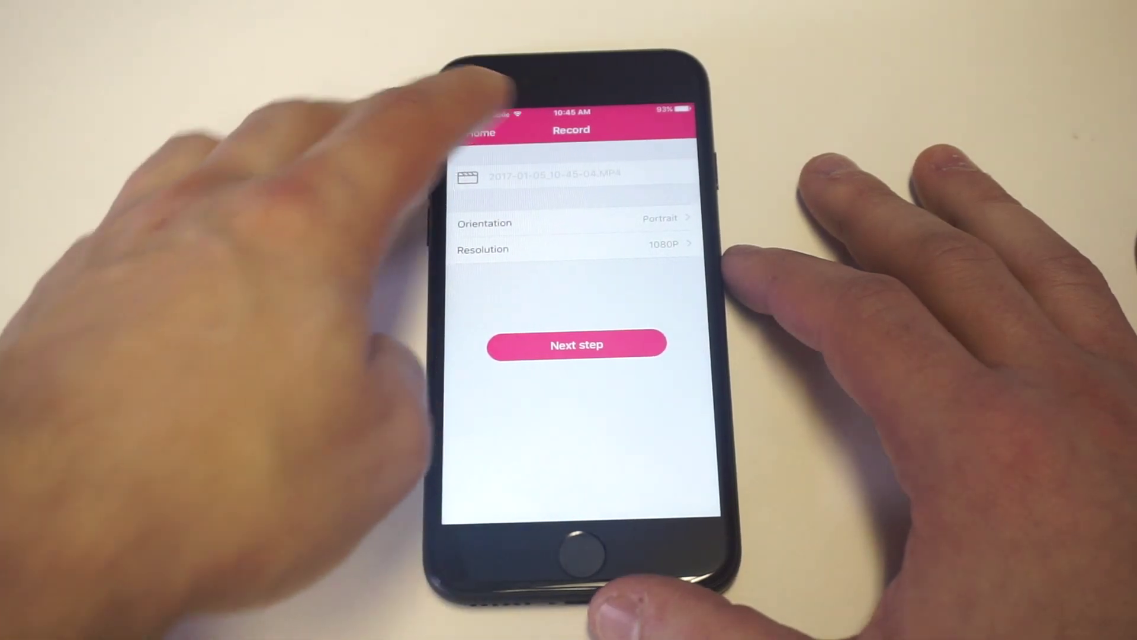
click(550, 174)
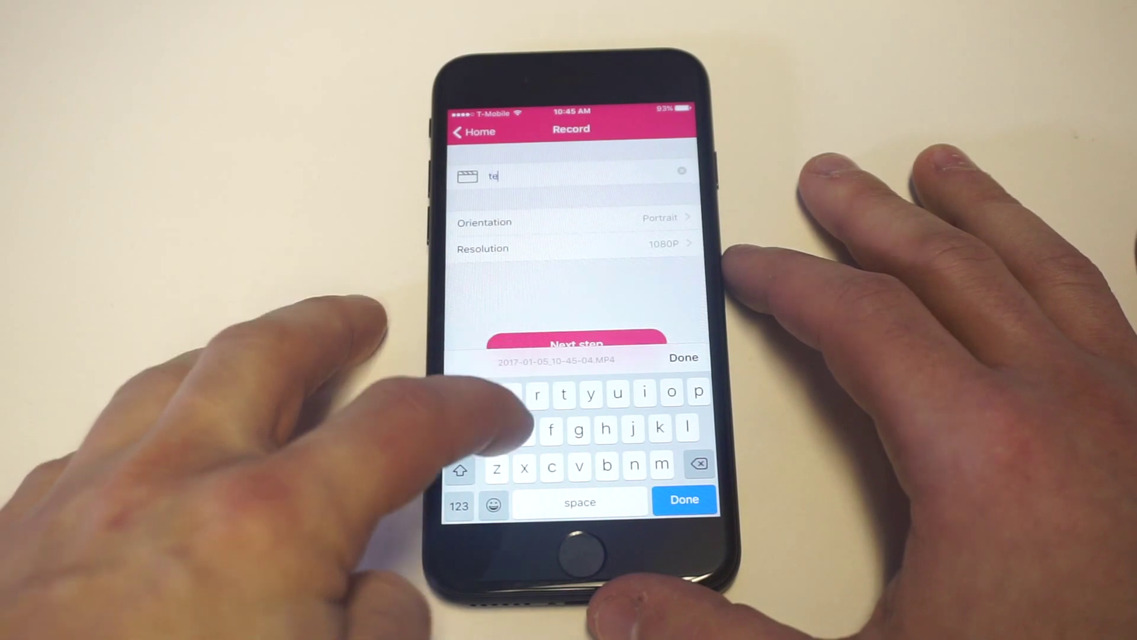
text(st)
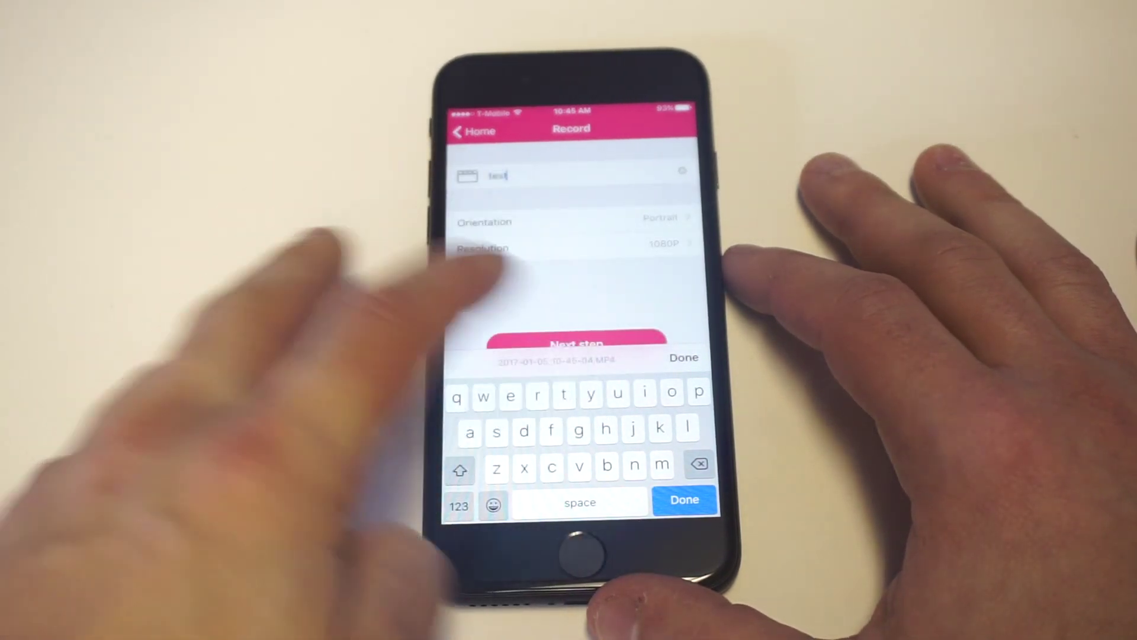
click(498, 284)
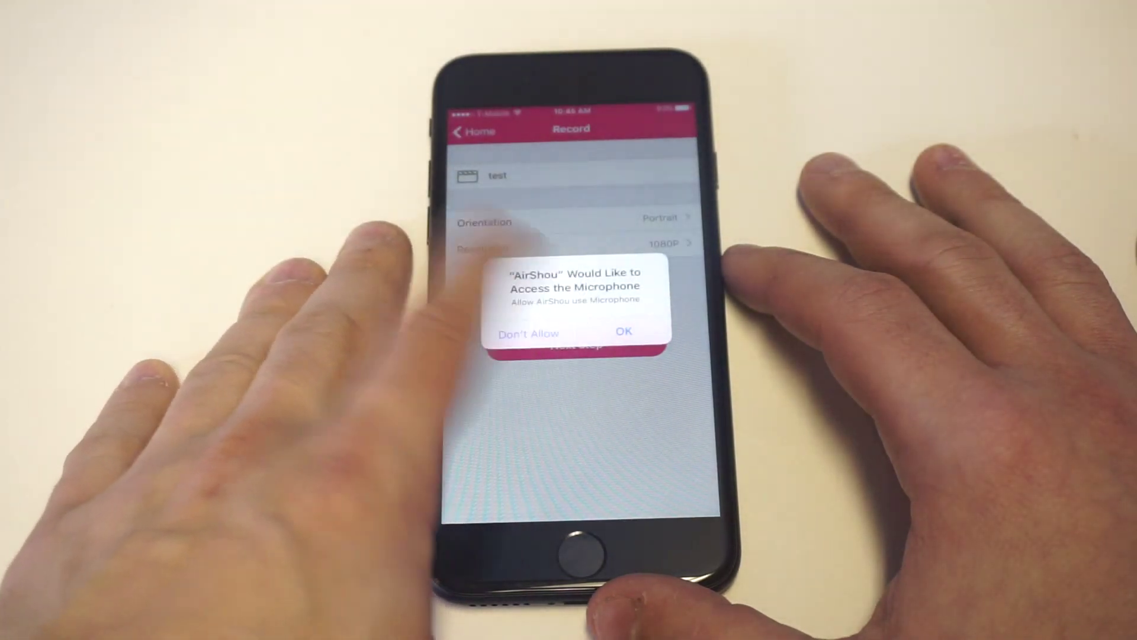
Allow microphone access, mirror the screen to AirShou from Control Center, then return Home.
click(622, 330)
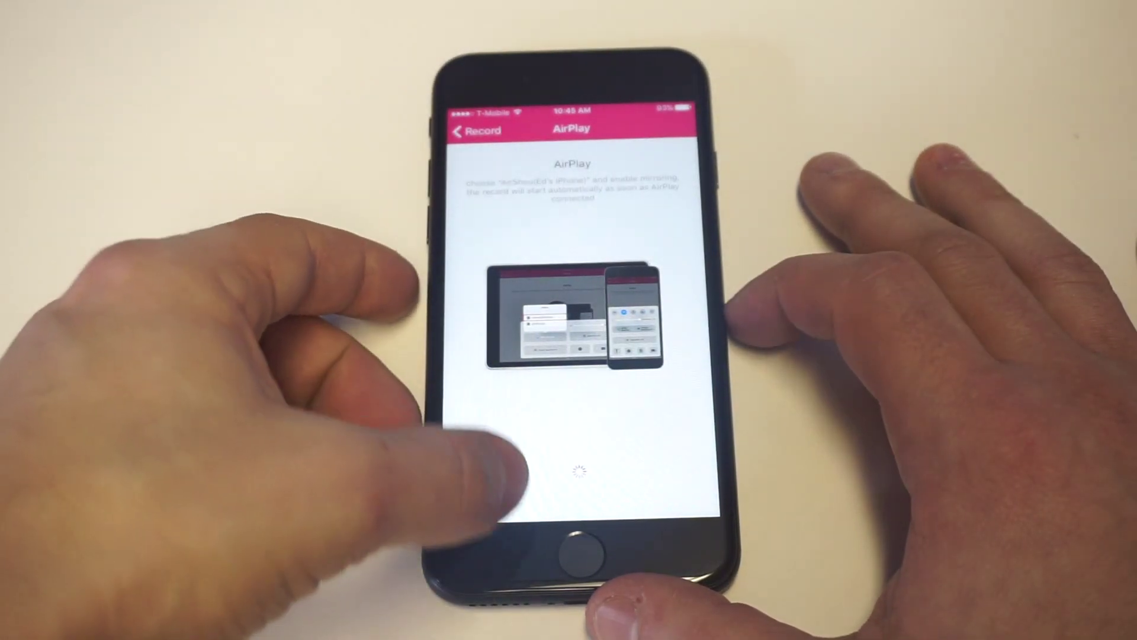
drag(578, 520, 577, 267)
click(520, 352)
click(533, 420)
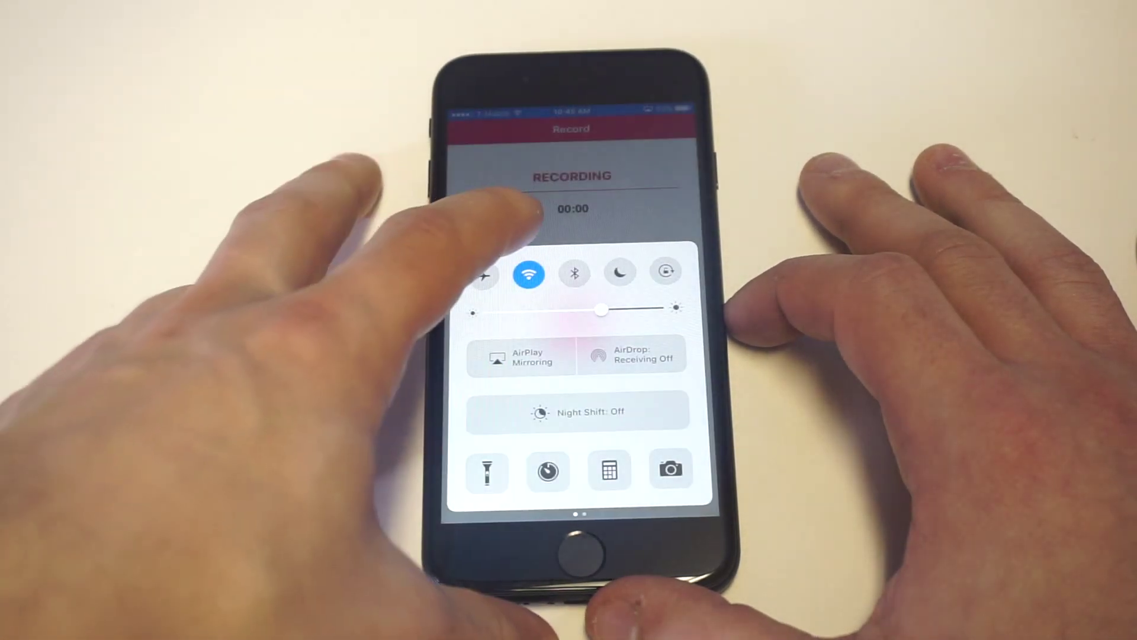
click(533, 209)
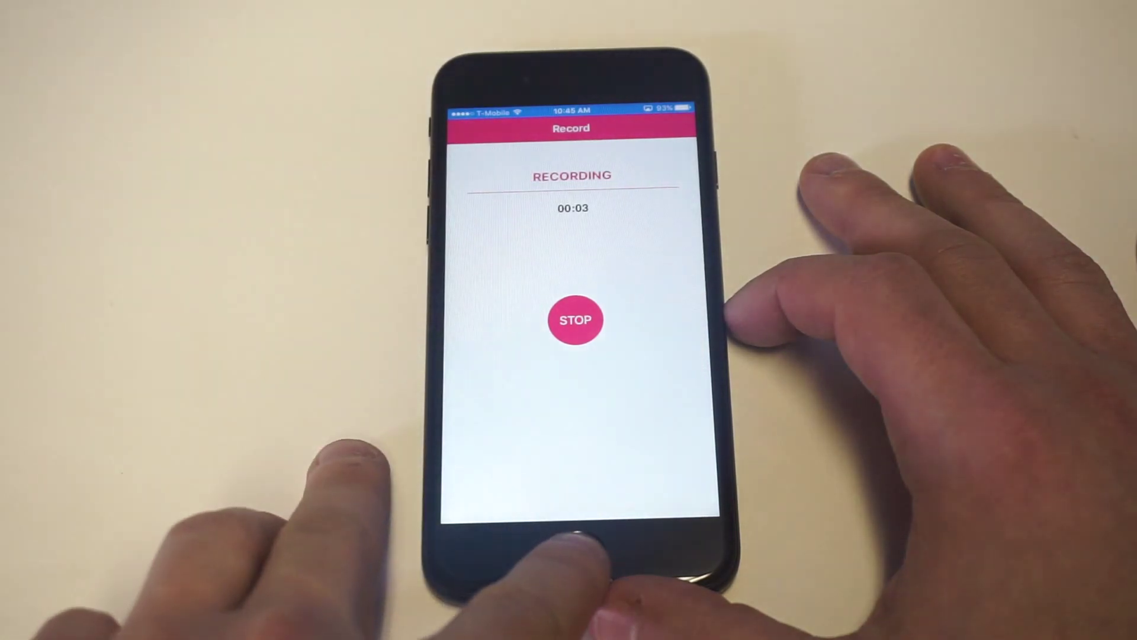
click(579, 554)
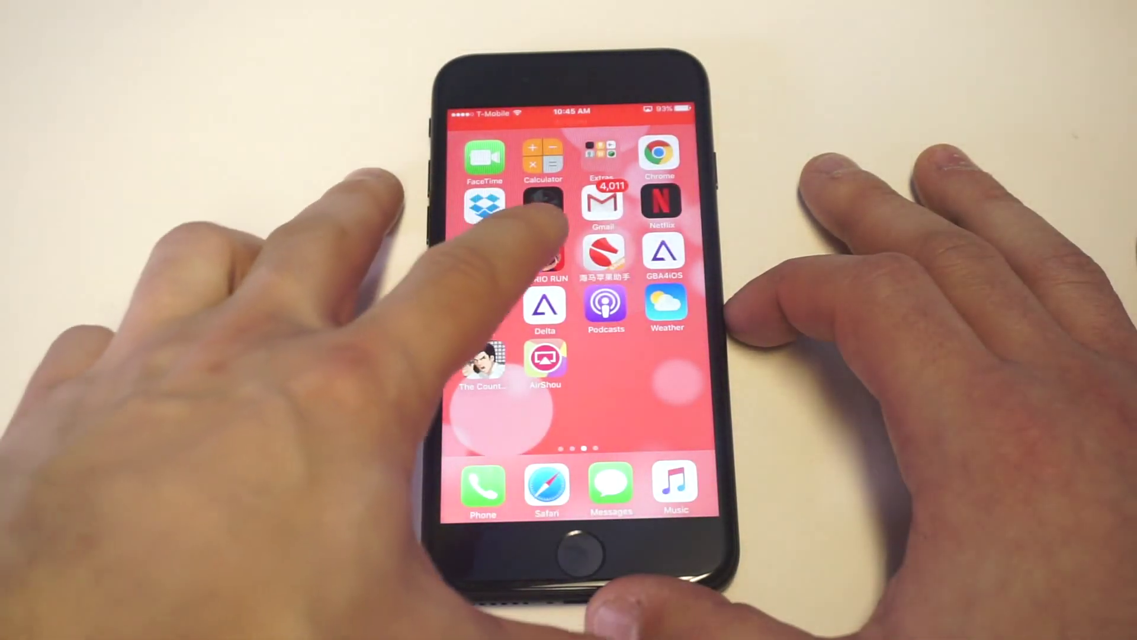
Play World 3-1 Big Spiny Blitz from Super Mario Run's World Tour, then return Home.
click(542, 251)
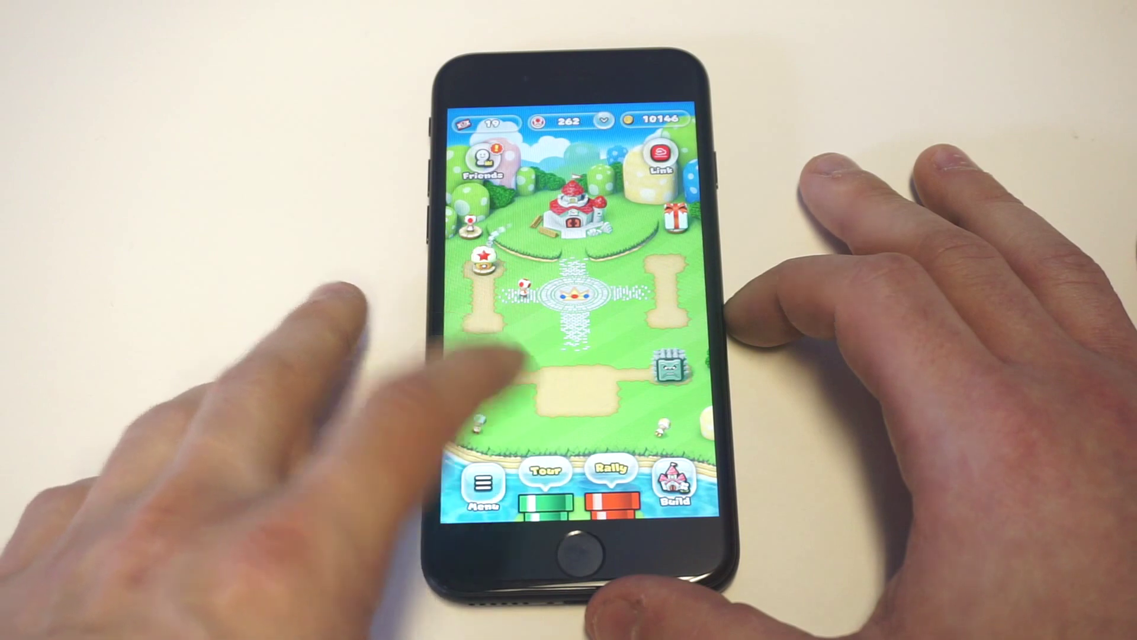
click(555, 462)
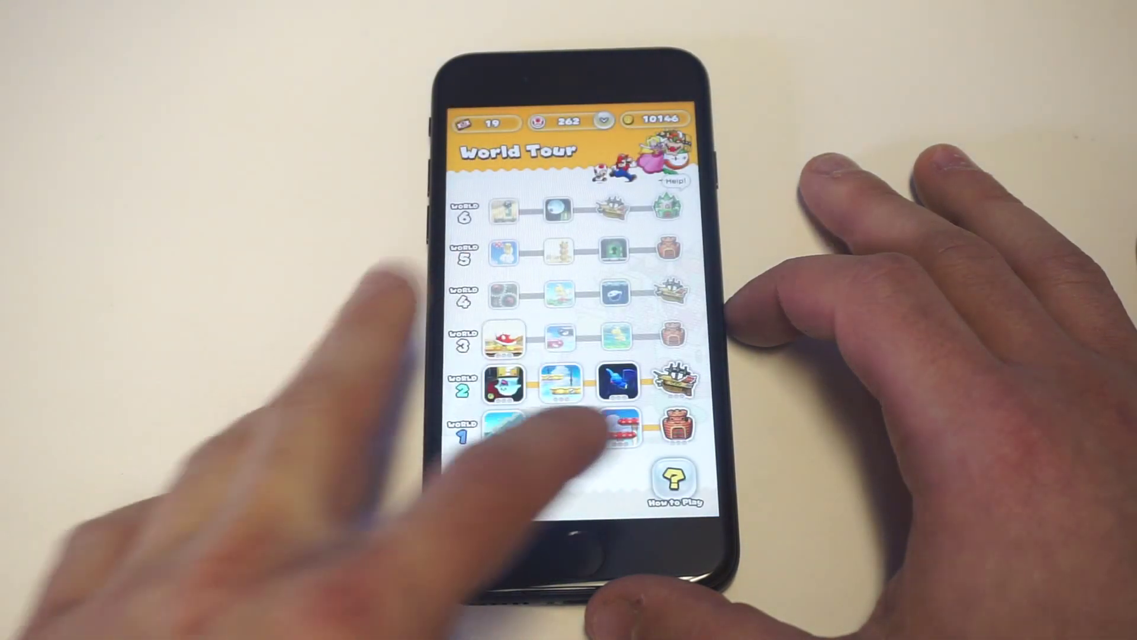
click(503, 338)
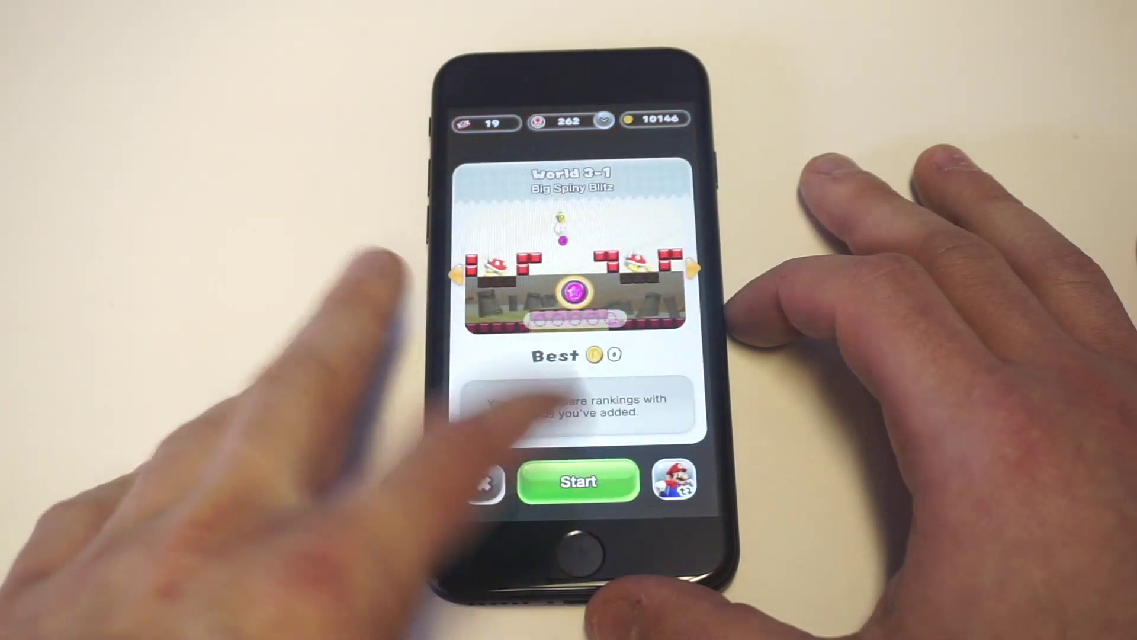
click(578, 481)
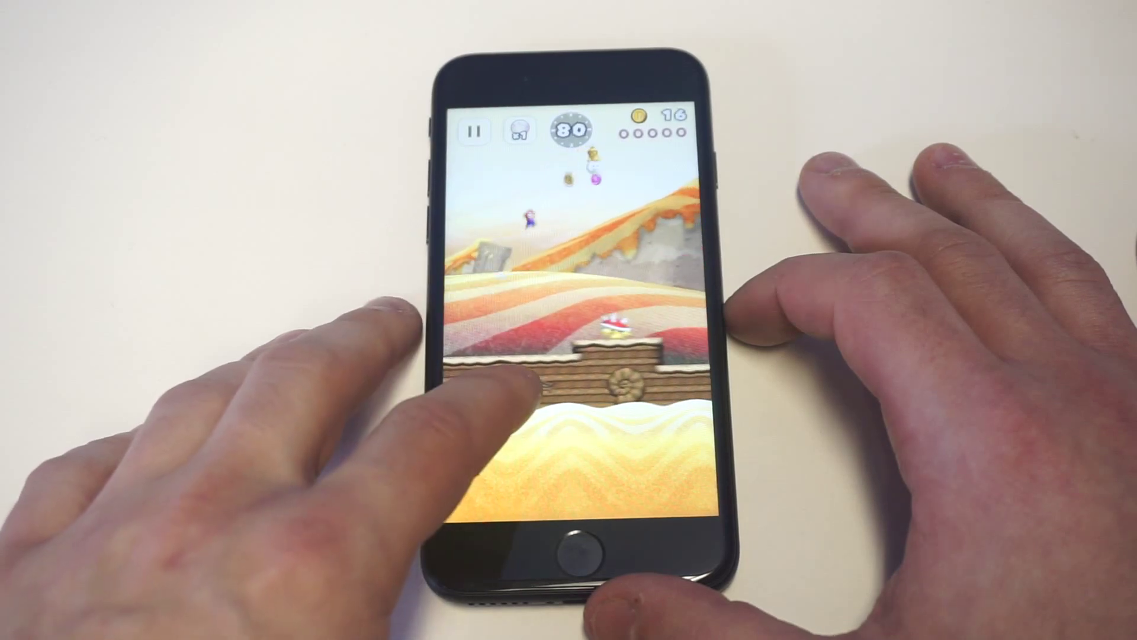
click(577, 546)
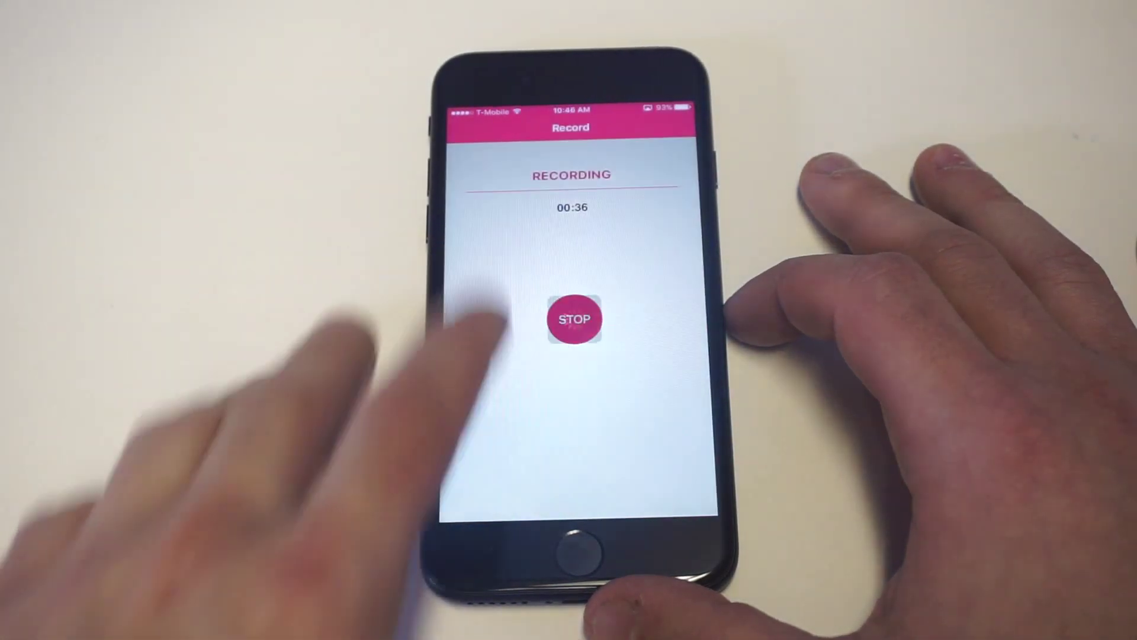
Stop recording, save test.MP4 to the Camera Roll with photo access granted, then return Home.
click(574, 318)
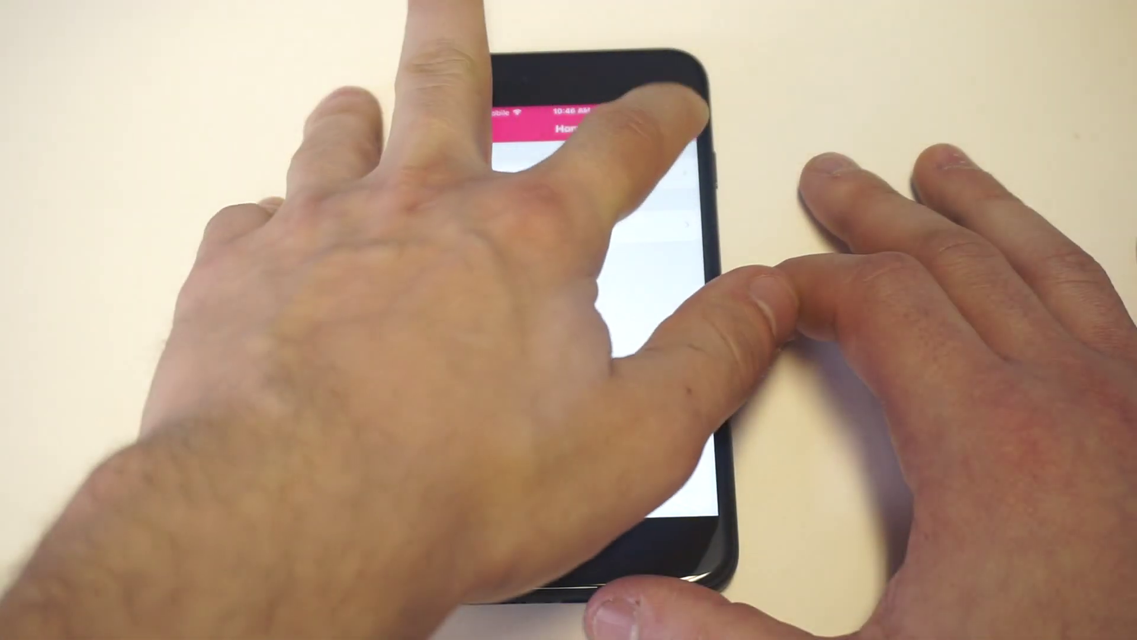
click(675, 125)
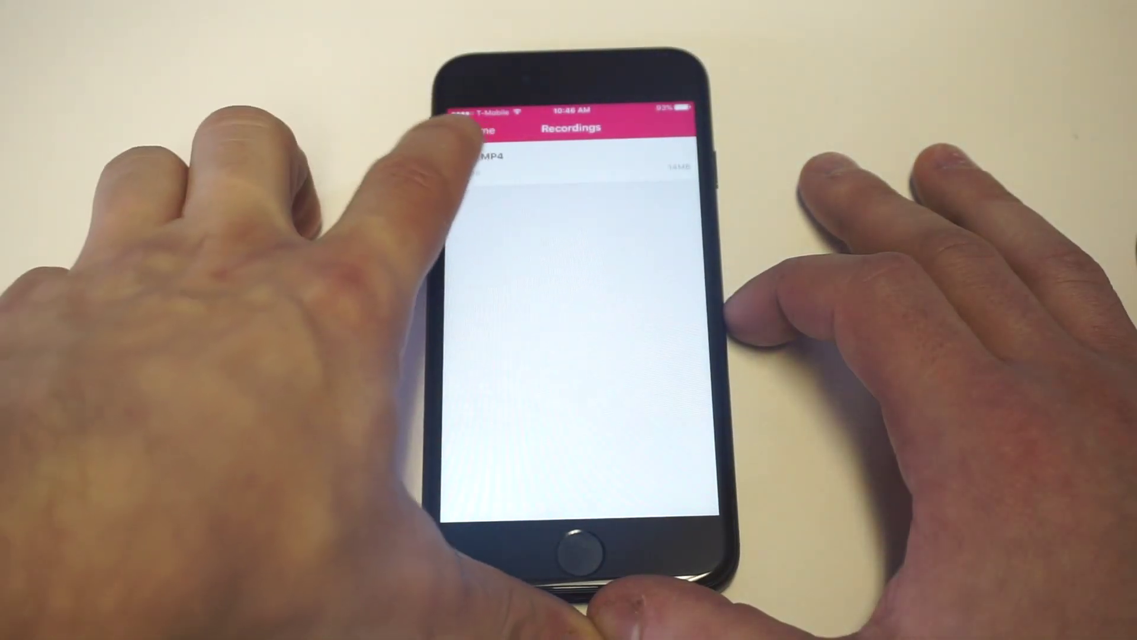
click(507, 158)
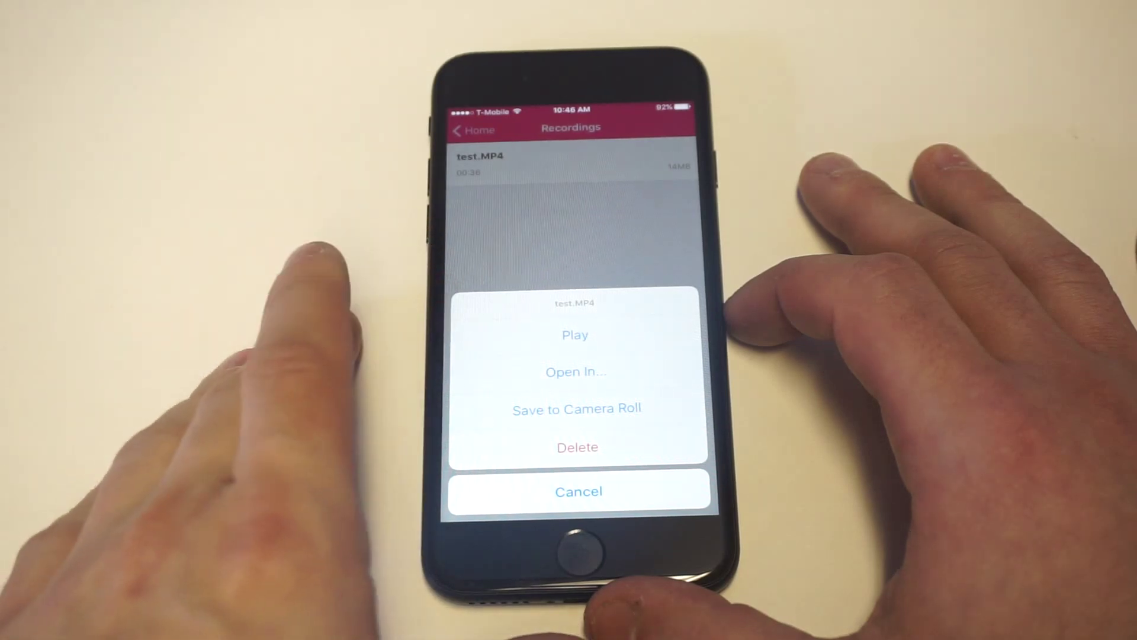
click(577, 408)
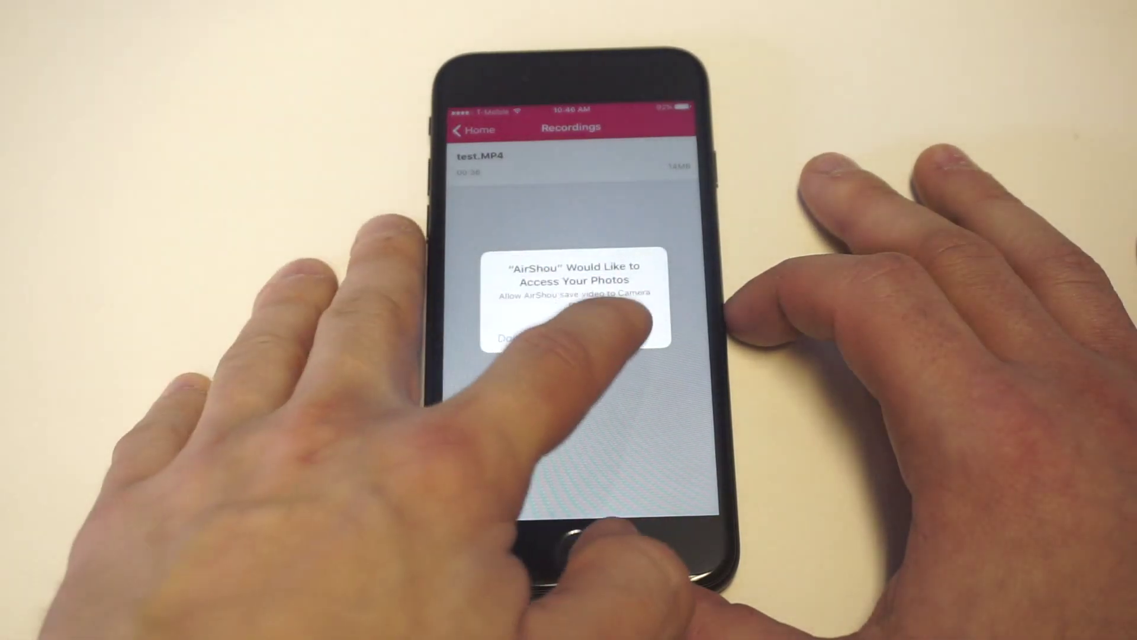
click(622, 331)
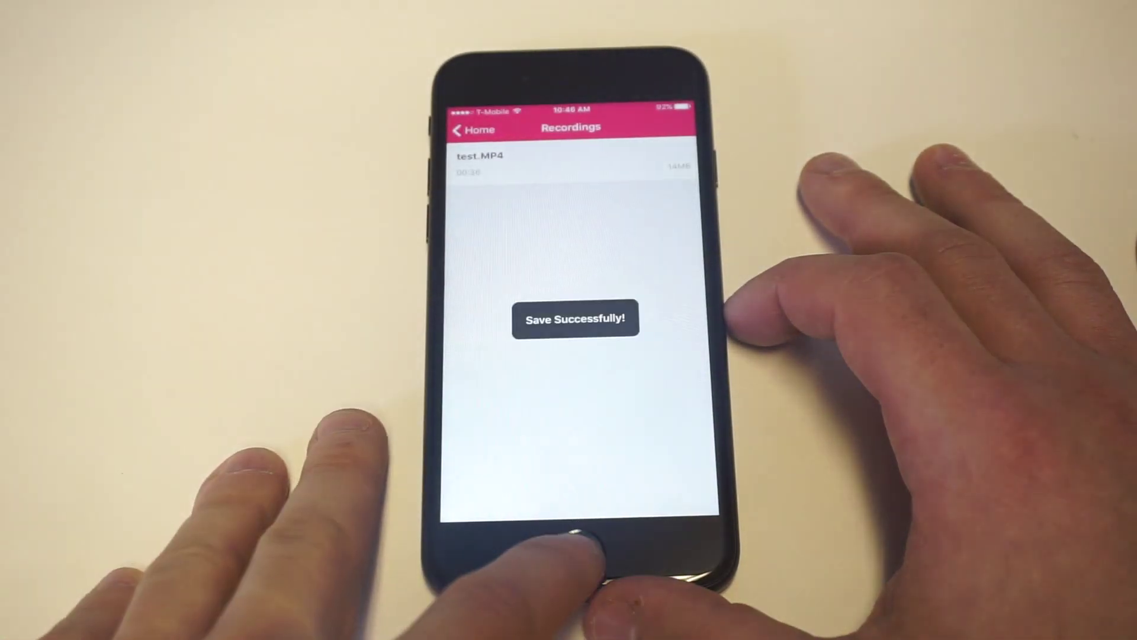
click(579, 547)
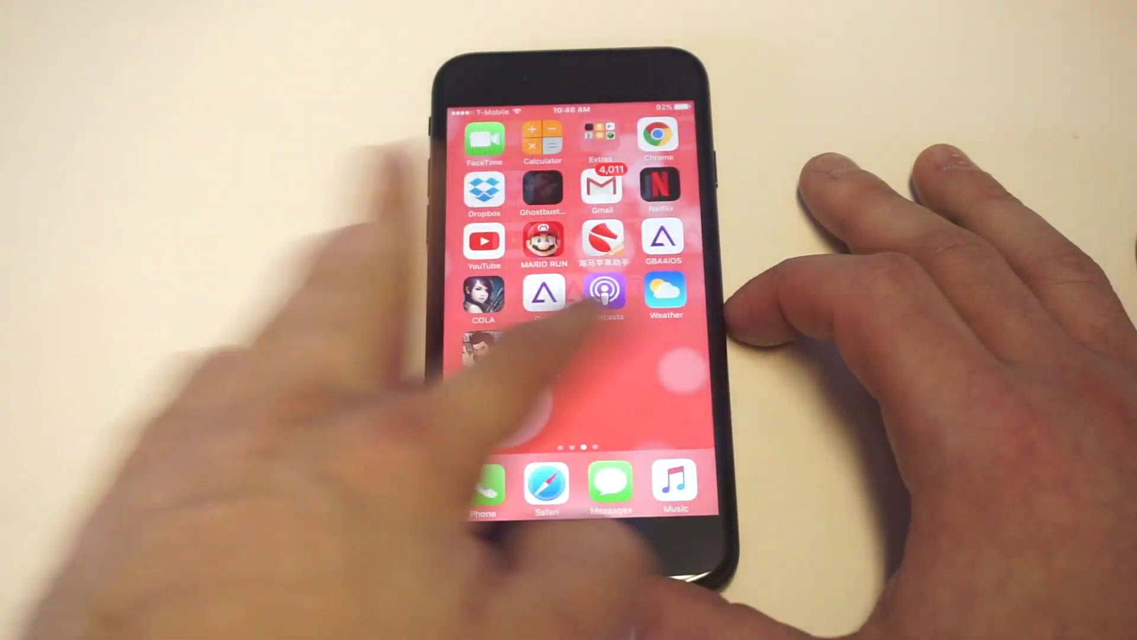
Play the test video in Photos, scrubbing ahead to the Mario Run gameplay, then return Home.
drag(498, 311, 675, 311)
click(485, 139)
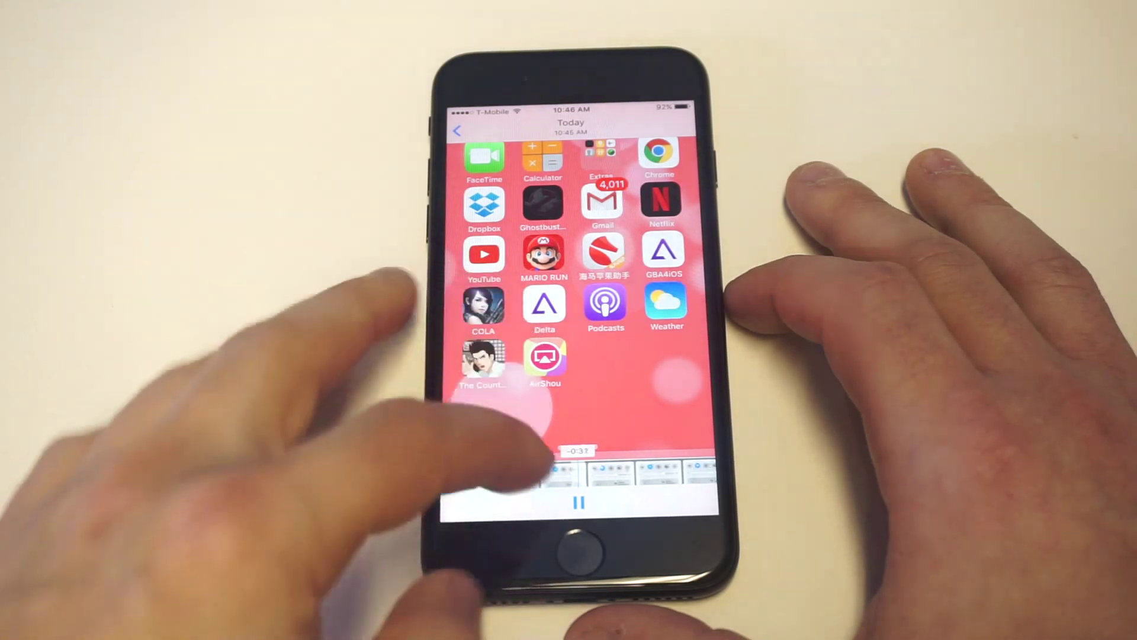
drag(547, 471, 587, 471)
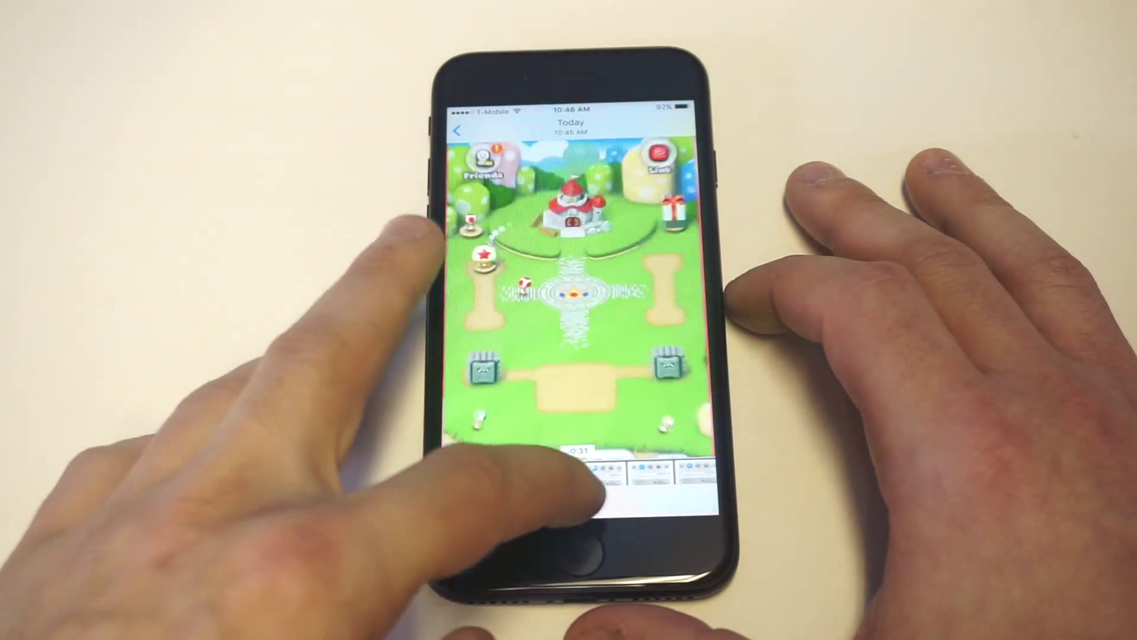
click(576, 503)
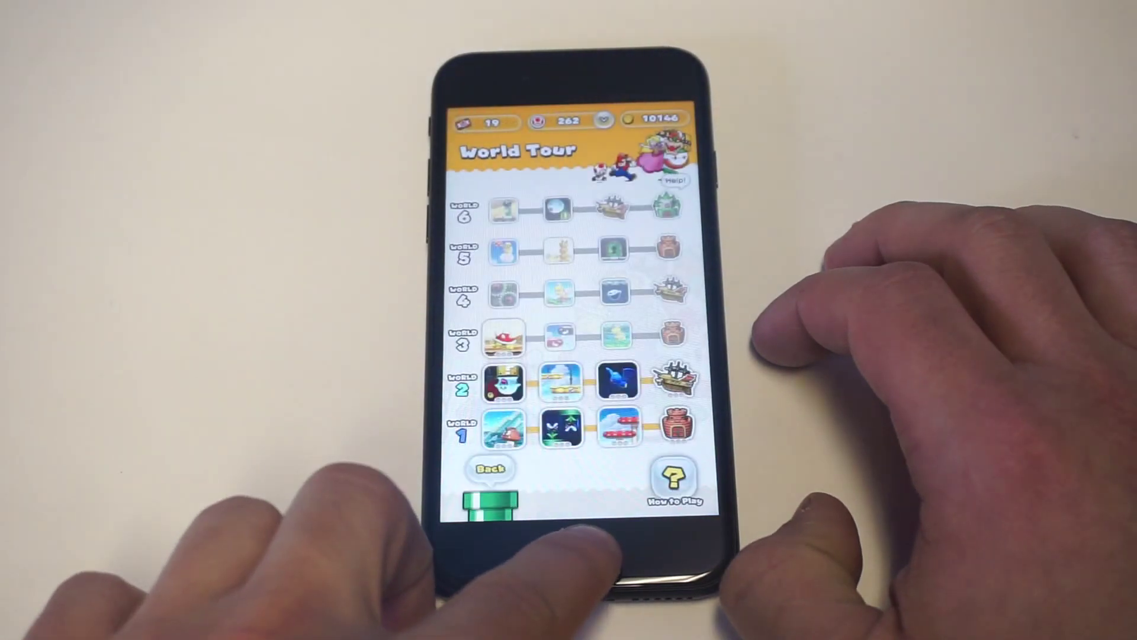
click(577, 553)
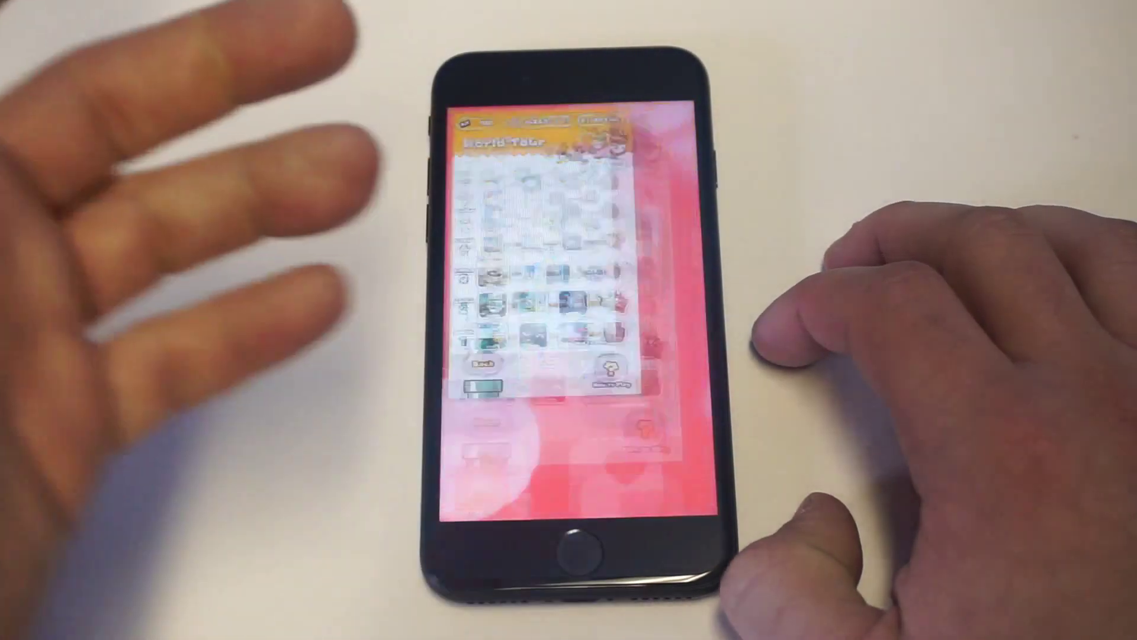